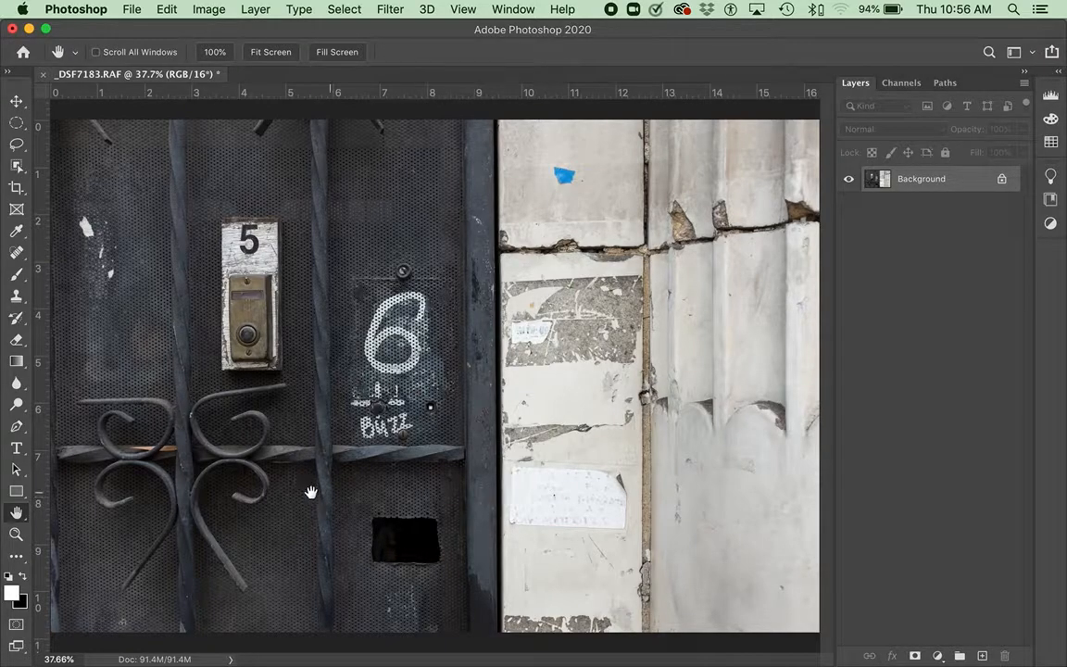
Step: Select the white paper note on the wall with the Object Selection tool in Rectangle mode
left_click(15, 535)
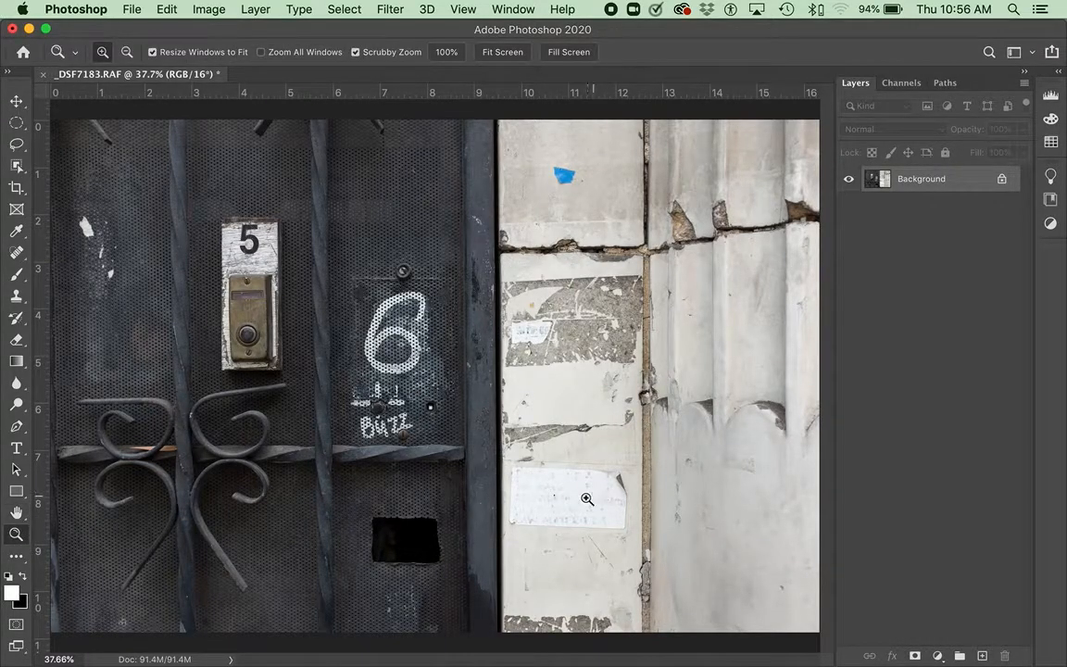
left_click(568, 501)
left_click(568, 500)
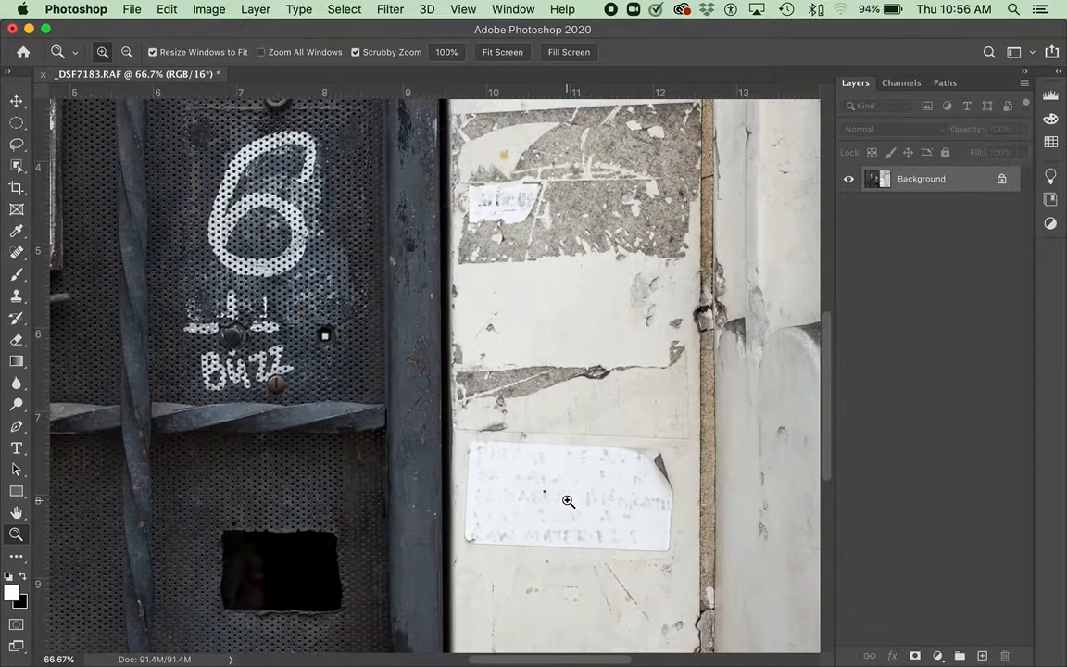
left_click(568, 500)
left_click(568, 501)
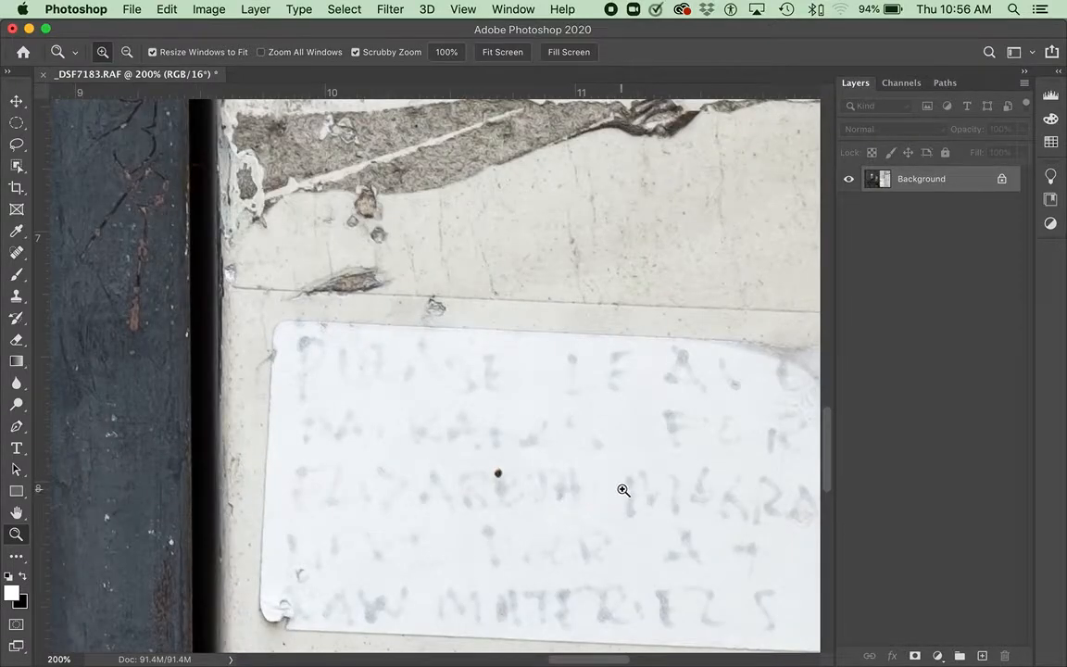
left_click_drag(621, 488, 498, 361)
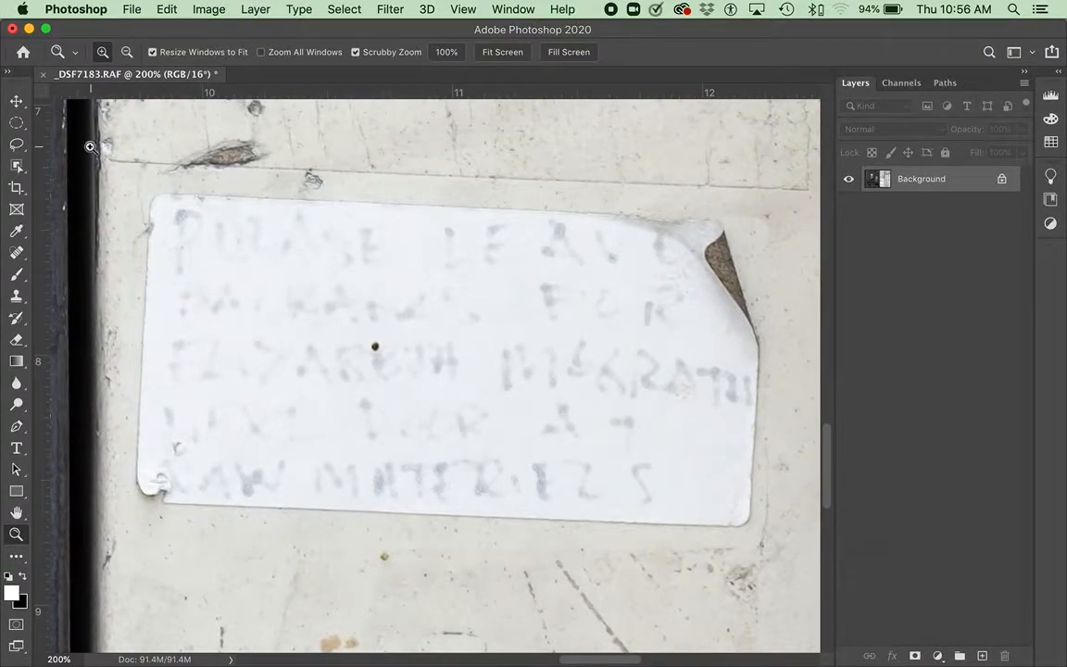
left_click(16, 166)
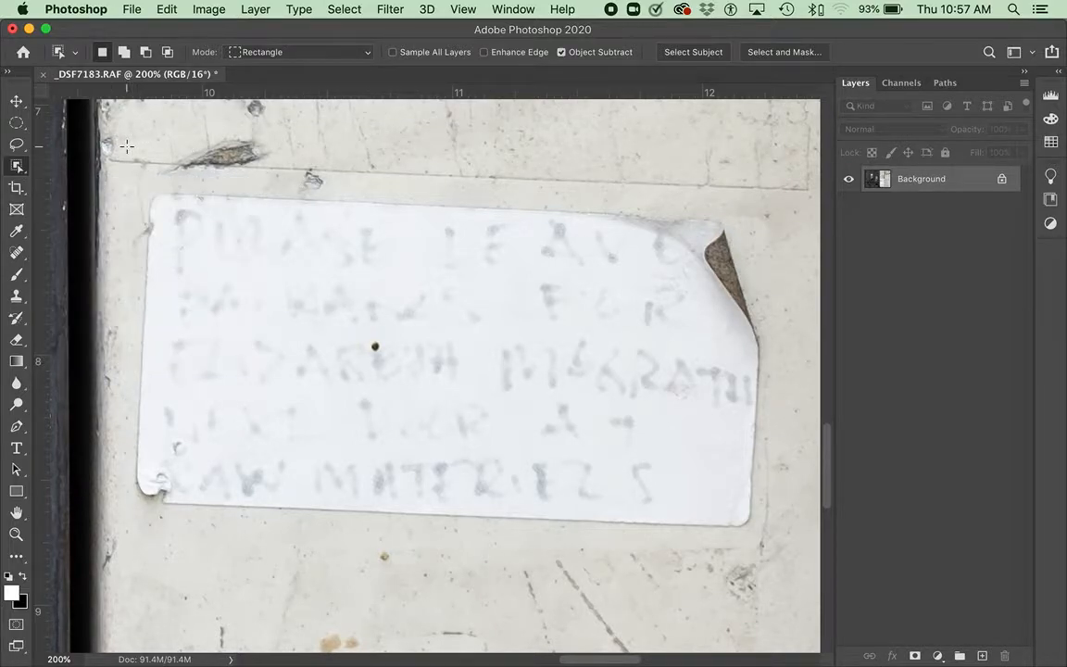
left_click_drag(127, 151, 775, 559)
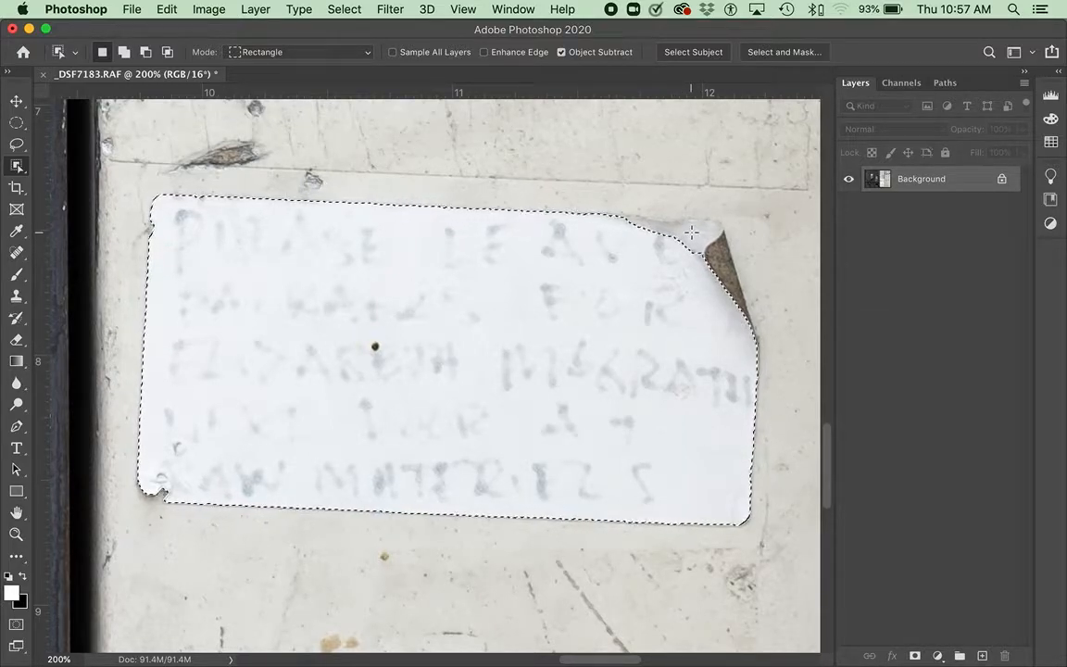
Step: Add a Levels adjustment layer from the note selection, with midtones at 0.44 and the black input level at 54
left_click(938, 657)
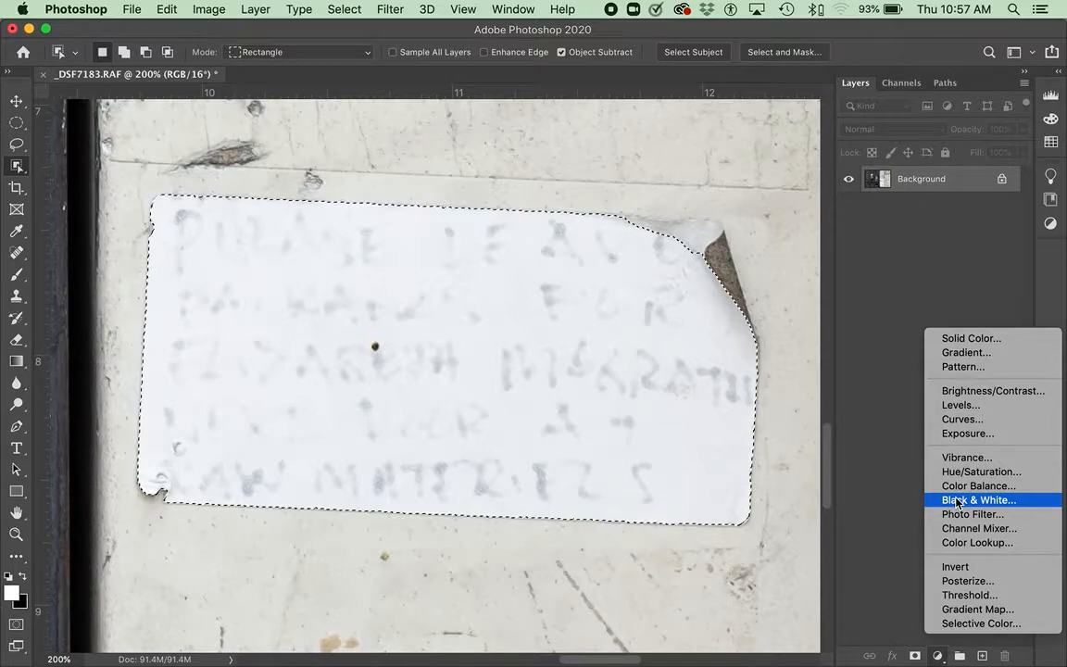
left_click(957, 408)
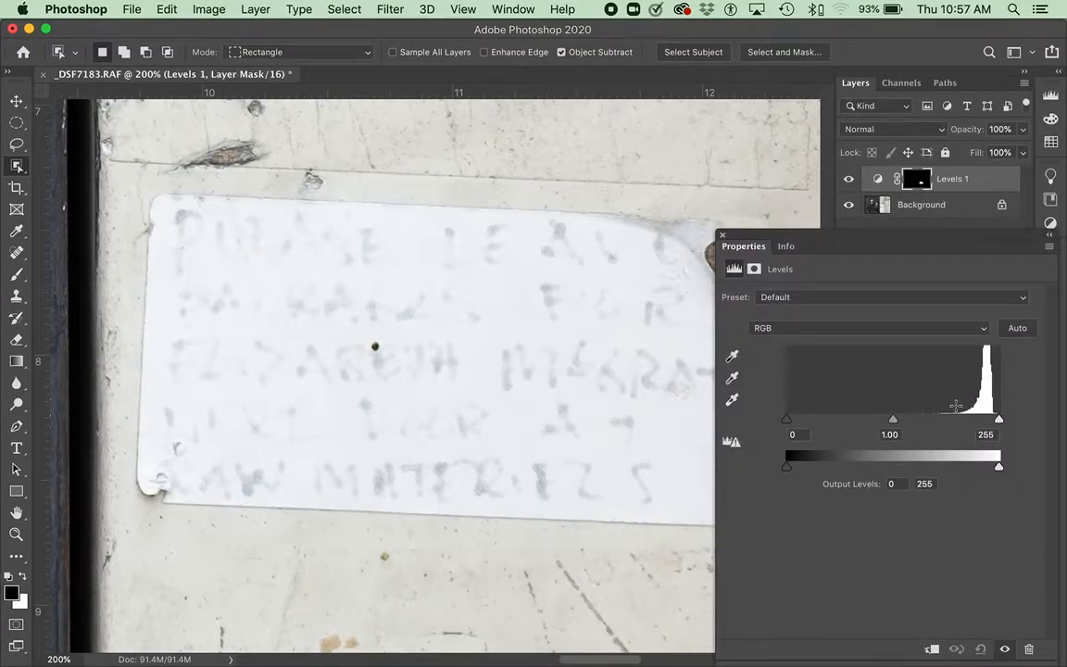
left_click_drag(892, 423, 945, 424)
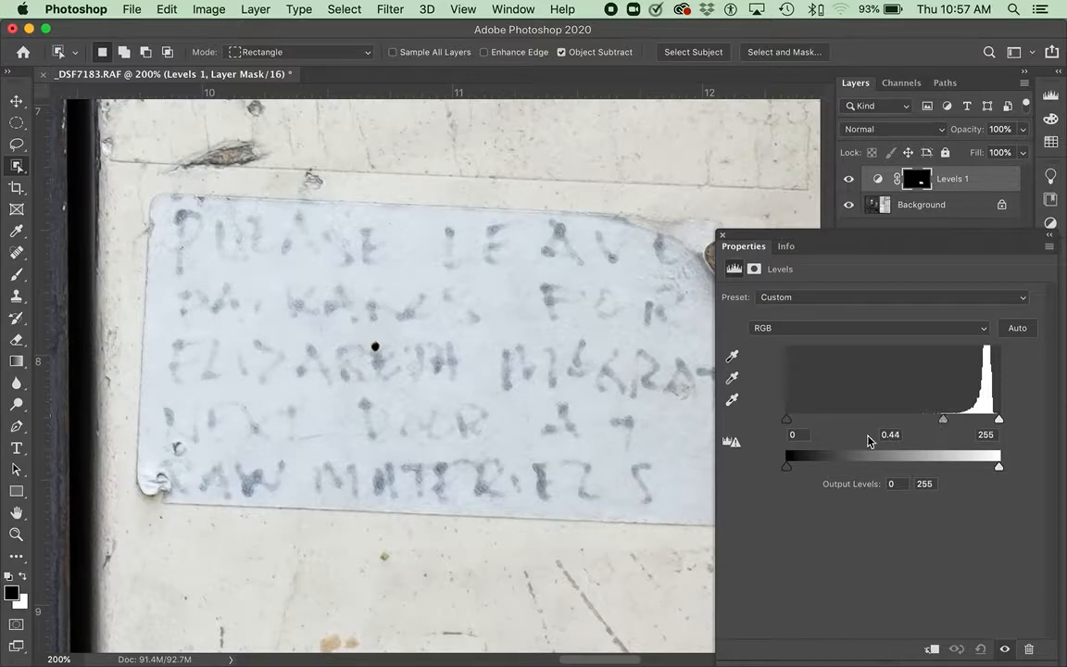
left_click_drag(788, 420, 832, 426)
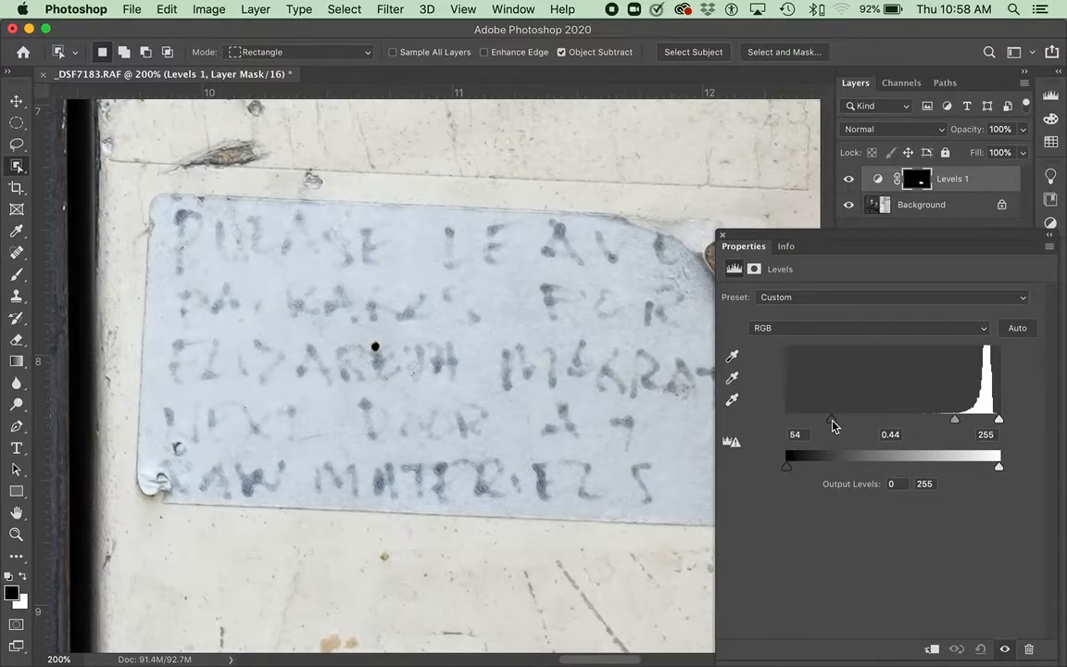
Step: Paint white with a small brush of about 9 px on the Levels mask over the note's curled upper-right corner
left_click_drag(856, 238, 908, 335)
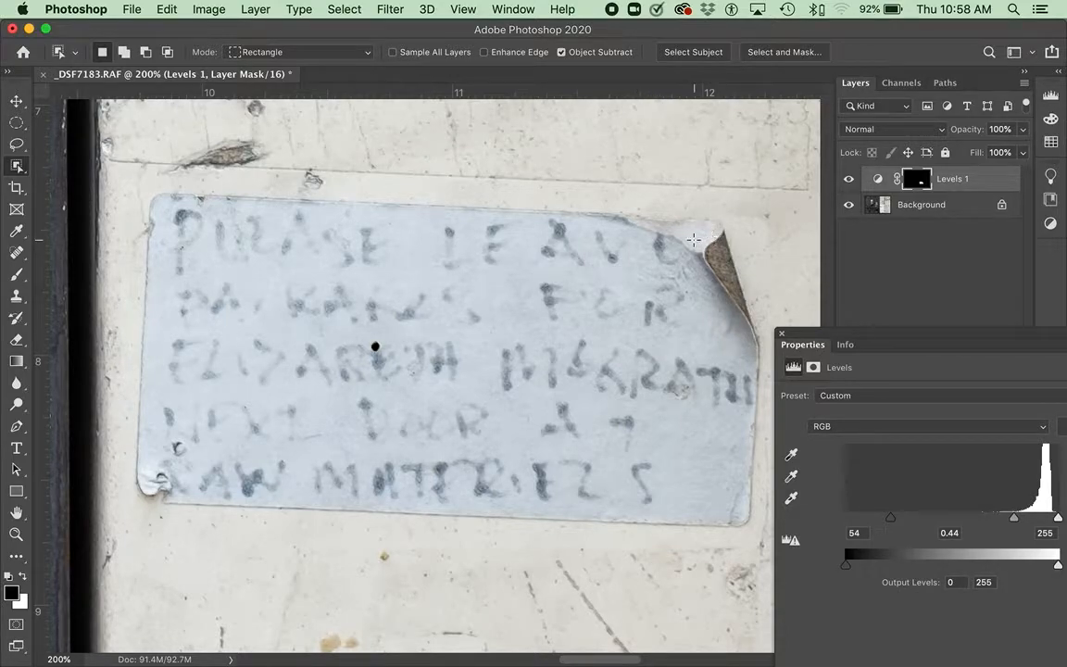
key("z")
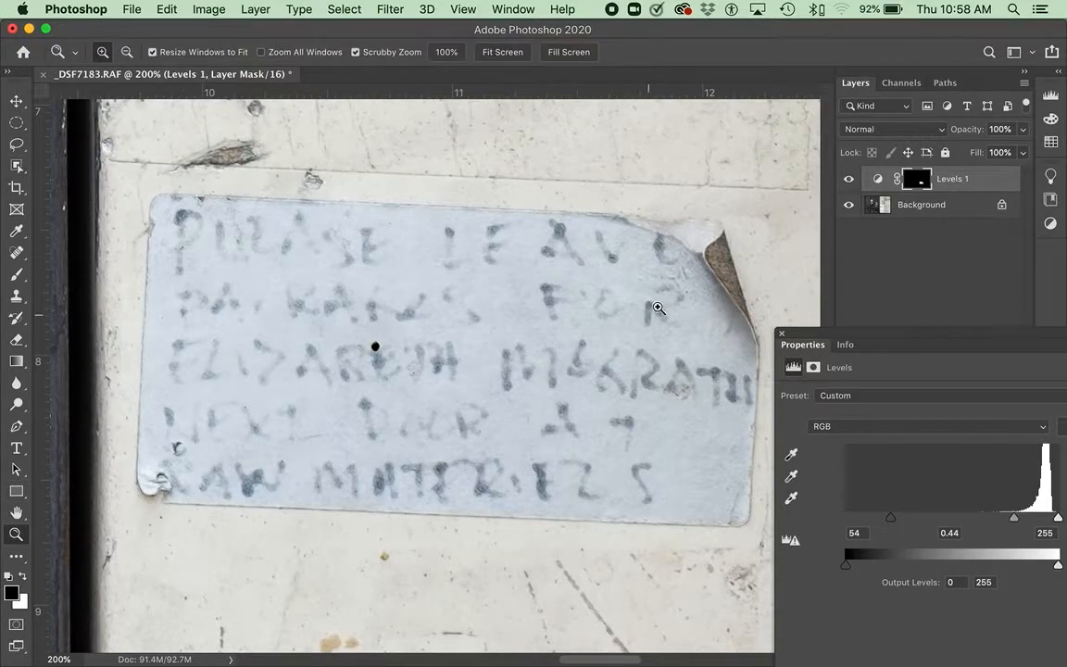
left_click(677, 245)
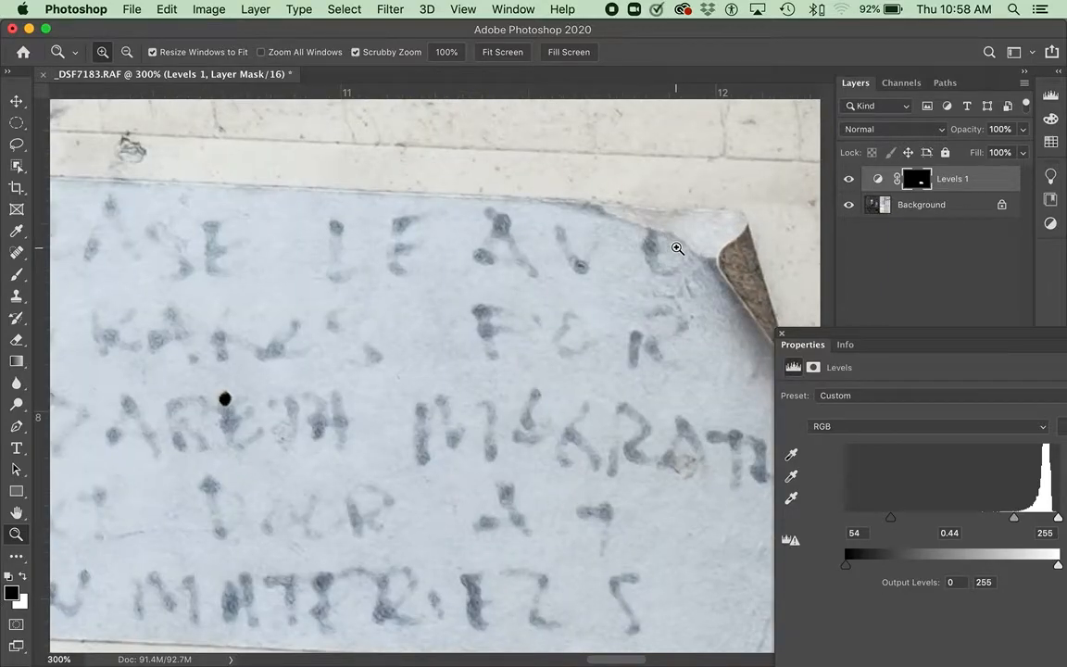
left_click(677, 248)
left_click_drag(684, 244, 502, 313)
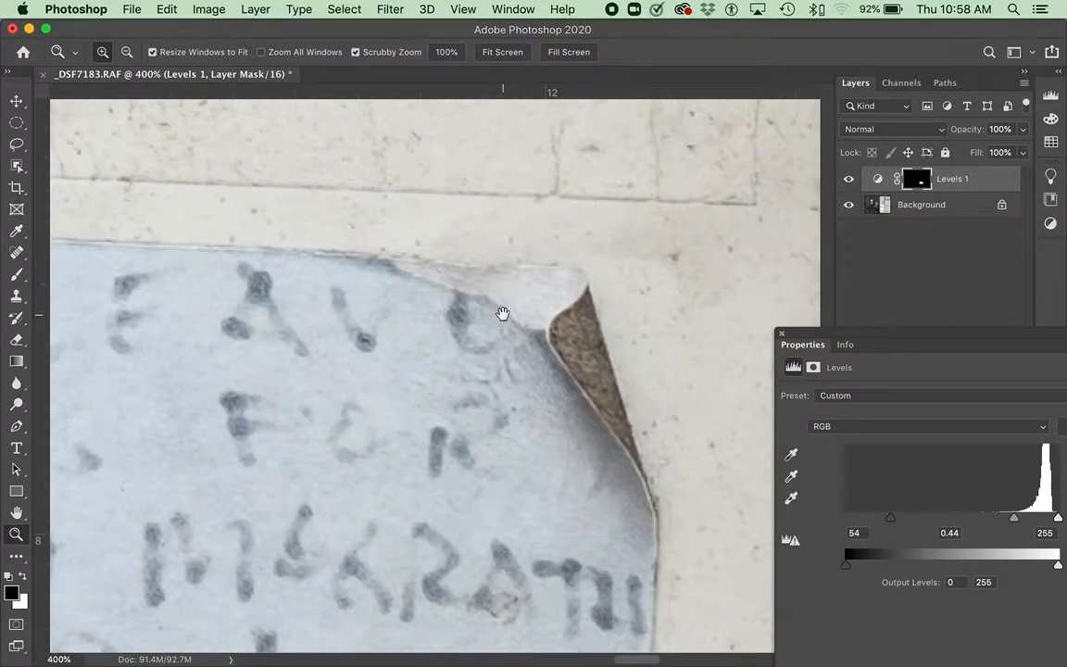
left_click(16, 276)
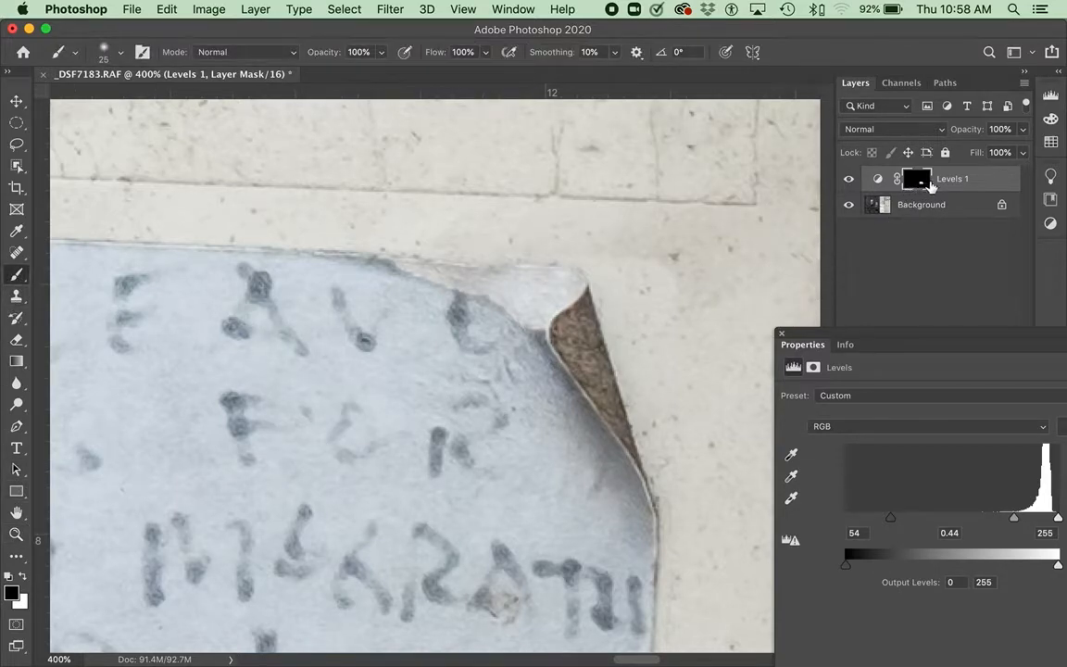
left_click(22, 576)
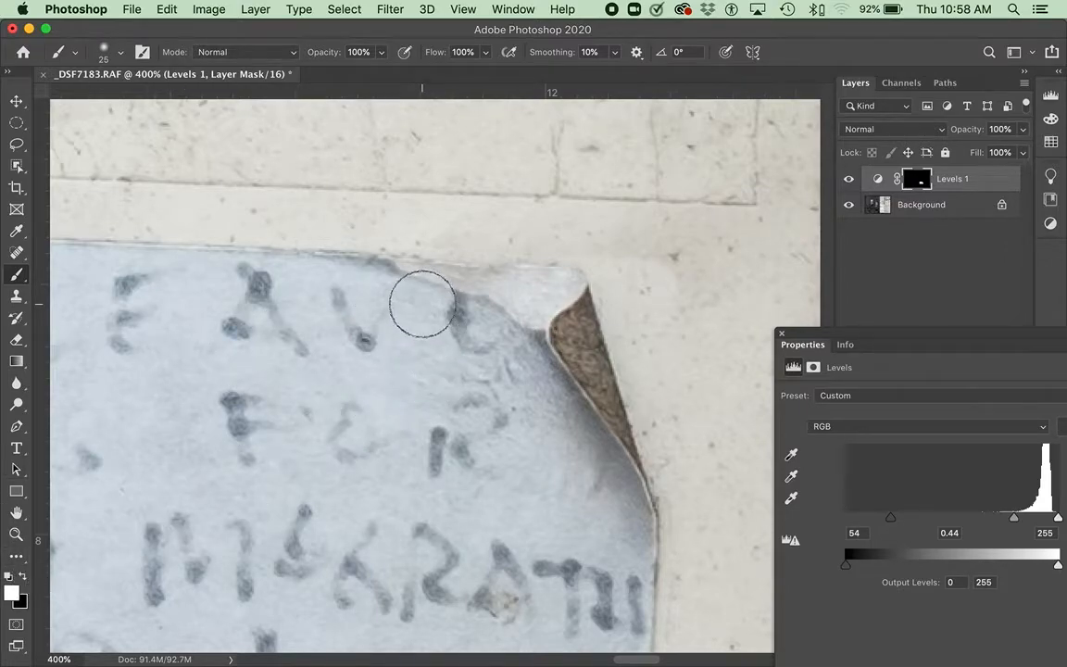
key("bracketleft")
key("bracketleft")
key("bracketleft")
key("bracketleft")
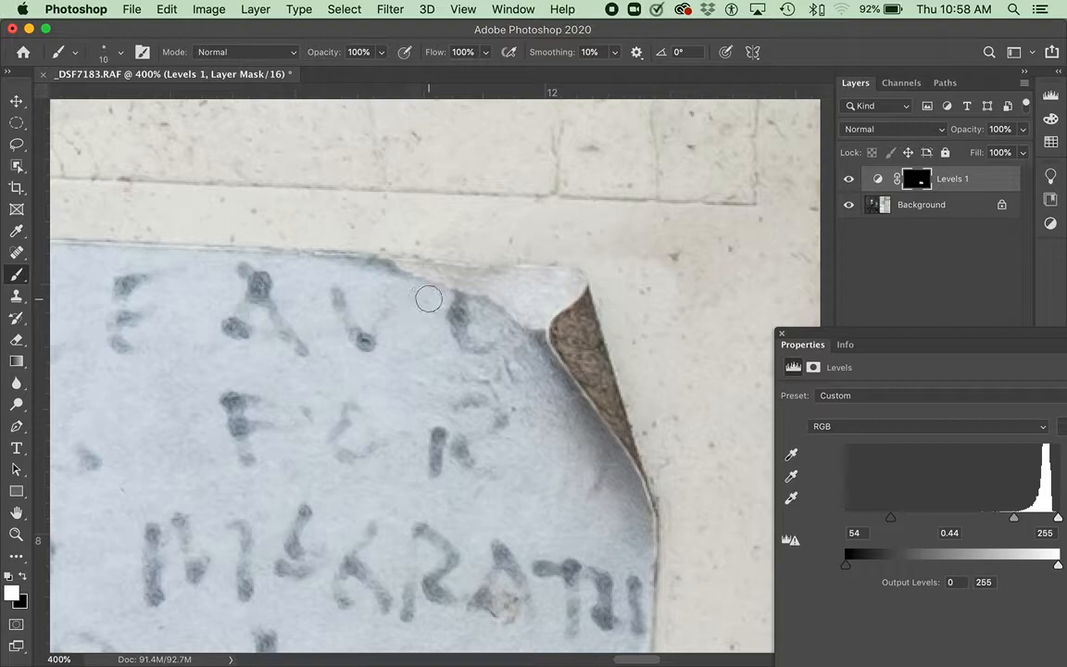
left_click_drag(400, 272, 486, 278)
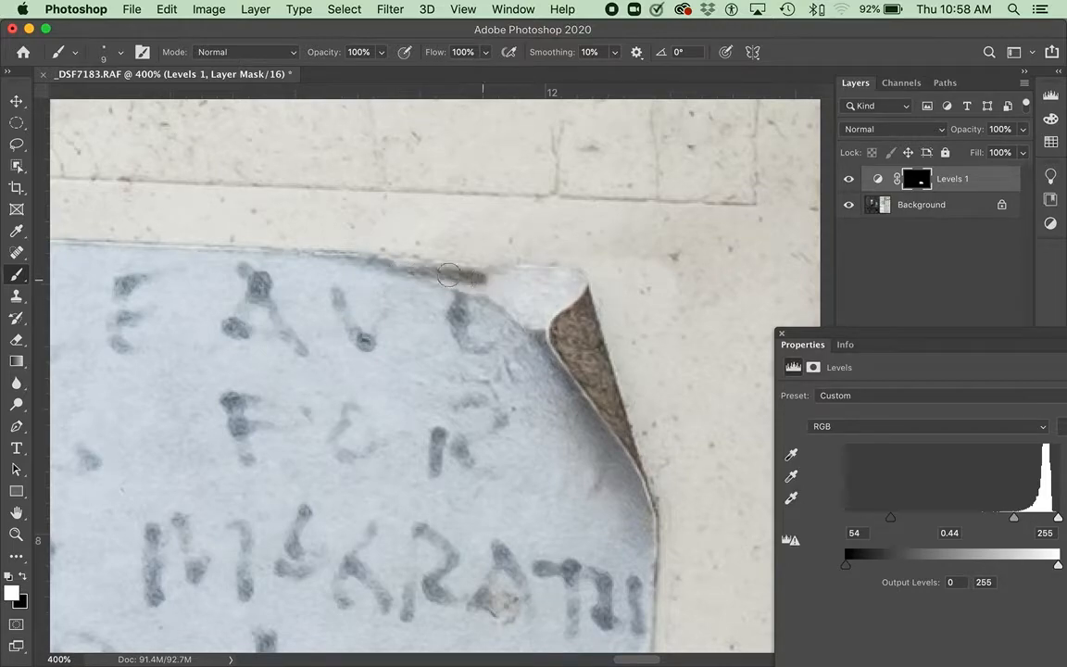
mouse_move(389, 265)
left_mouse_down()
mouse_move(564, 277)
mouse_move(580, 290)
mouse_move(542, 326)
mouse_move(508, 278)
mouse_move(473, 282)
mouse_move(558, 302)
mouse_move(508, 278)
mouse_move(463, 276)
mouse_move(510, 276)
mouse_move(501, 287)
mouse_move(389, 261)
mouse_move(491, 273)
mouse_move(525, 299)
mouse_move(449, 276)
mouse_move(477, 294)
left_mouse_up()
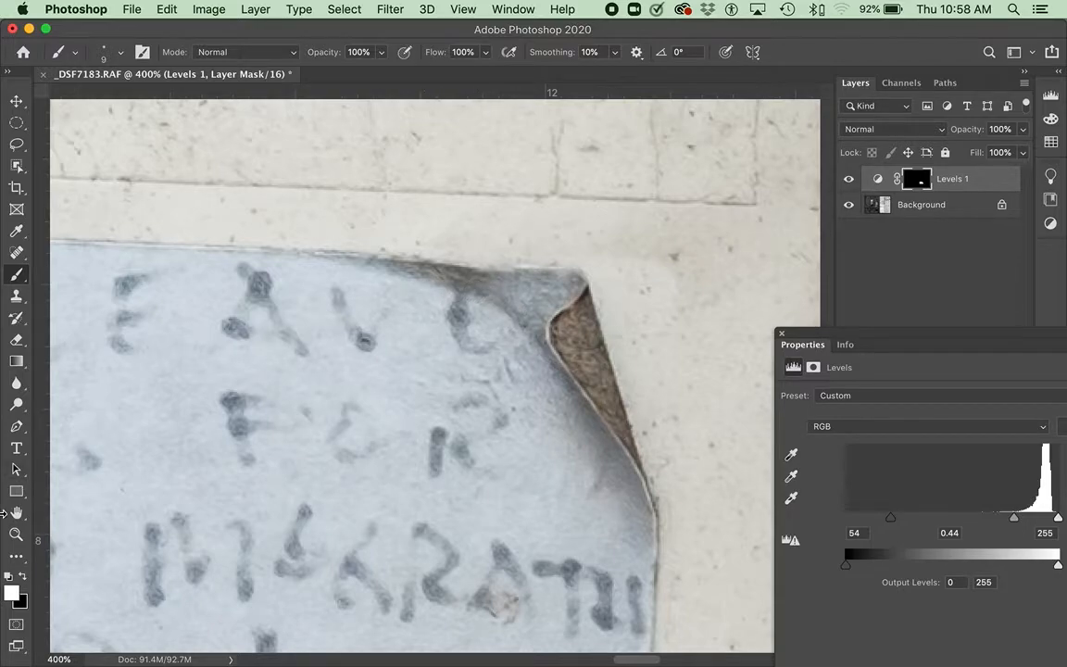
Step: Feather the Levels layer mask by 2 px
double_click(16, 514)
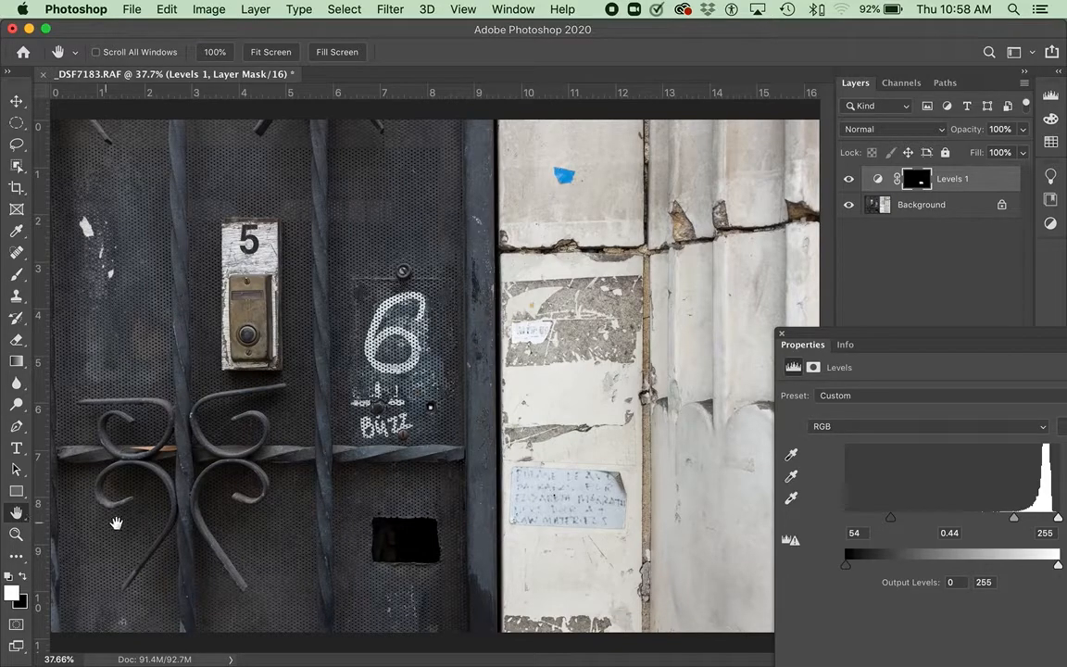
left_click(813, 367)
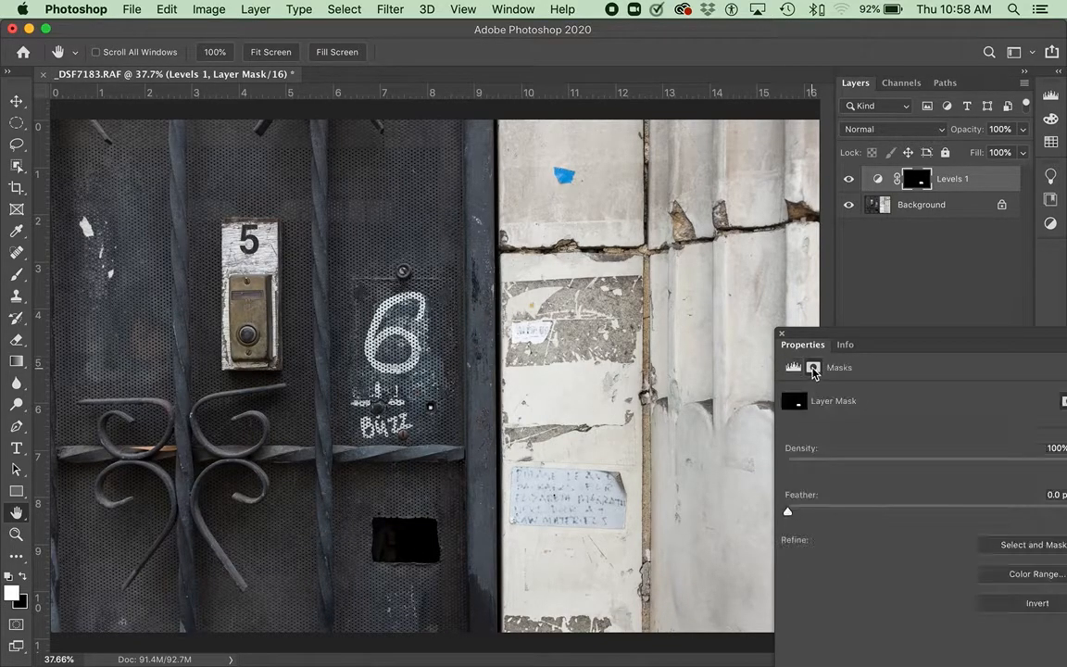
left_click_drag(877, 334, 835, 253)
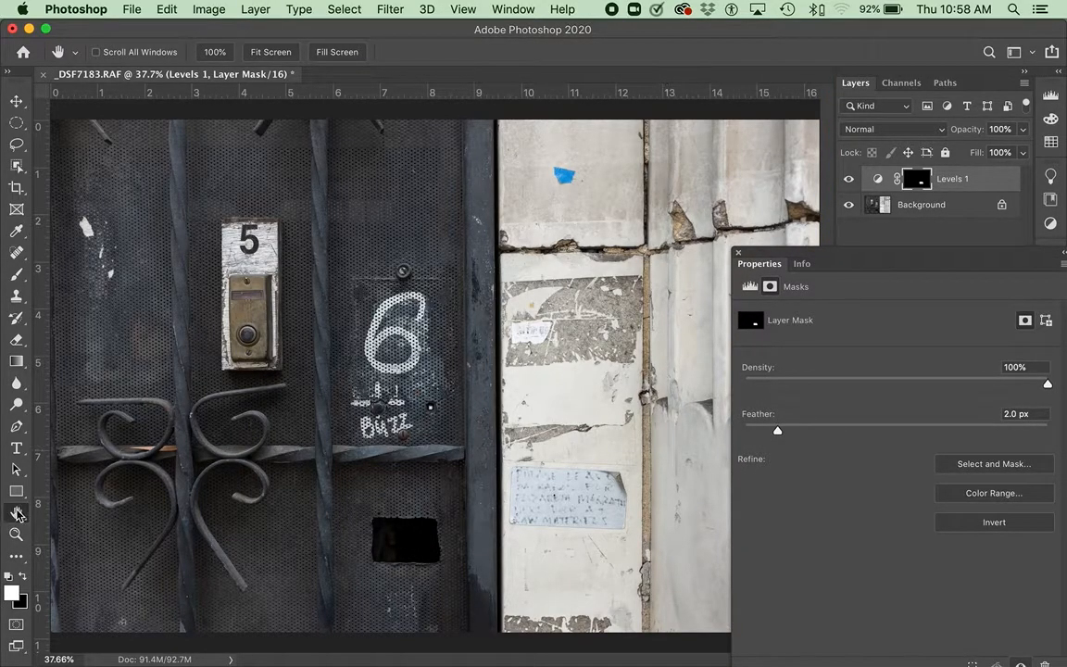
Step: Fine-tune the Levels mask's feather while checking the note's edges up close, and close the mask properties
key("z")
left_click(576, 507)
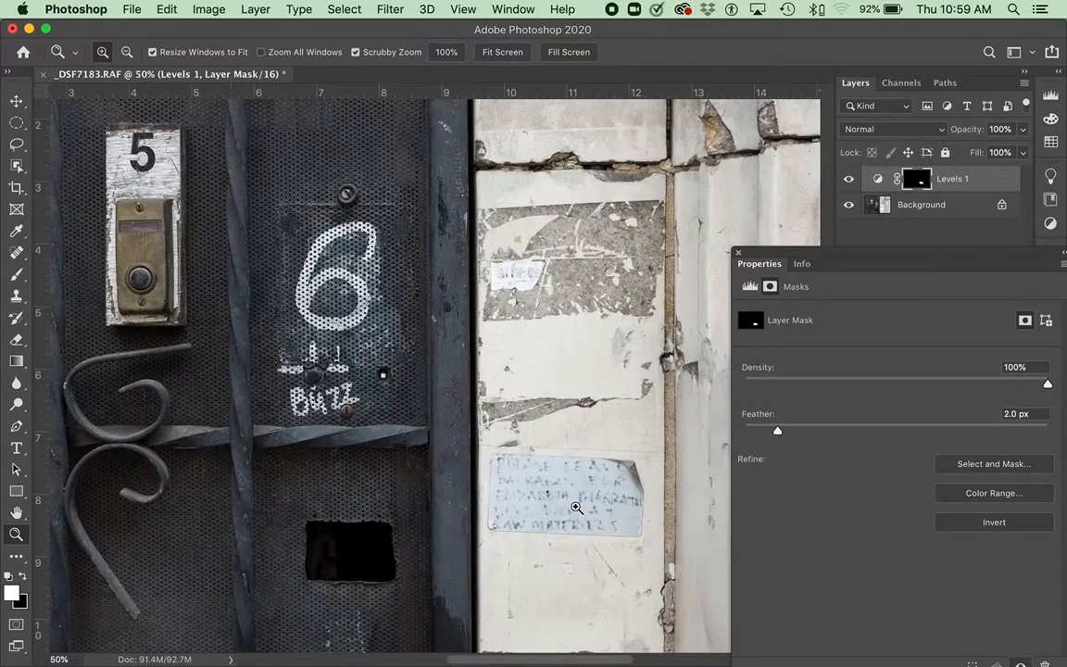
left_click(576, 507)
left_click(574, 507)
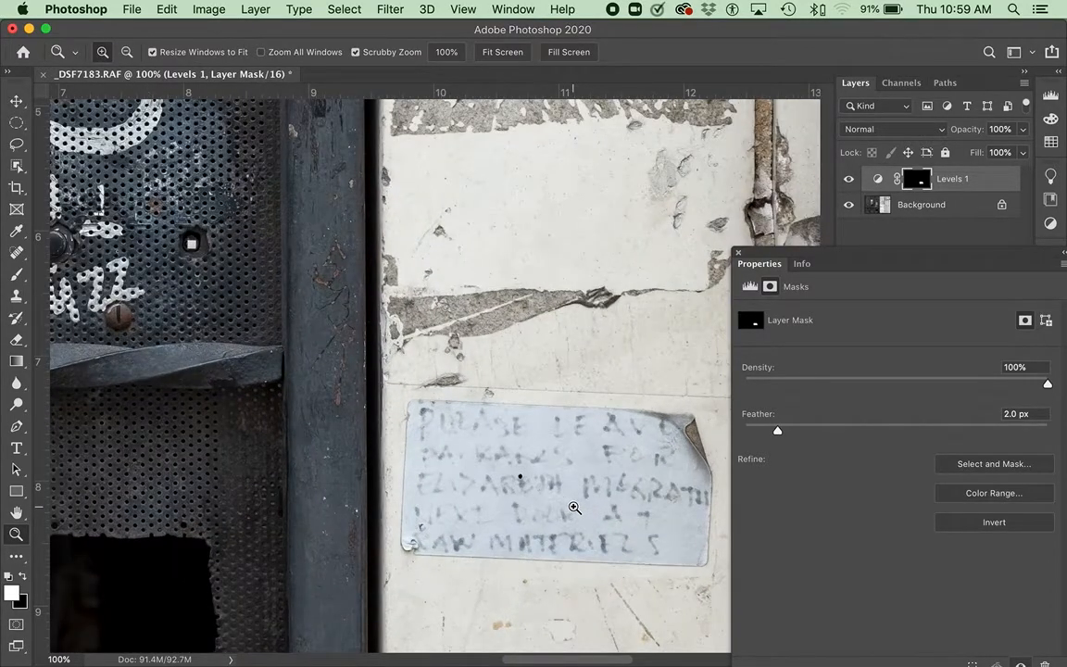
left_click(574, 506)
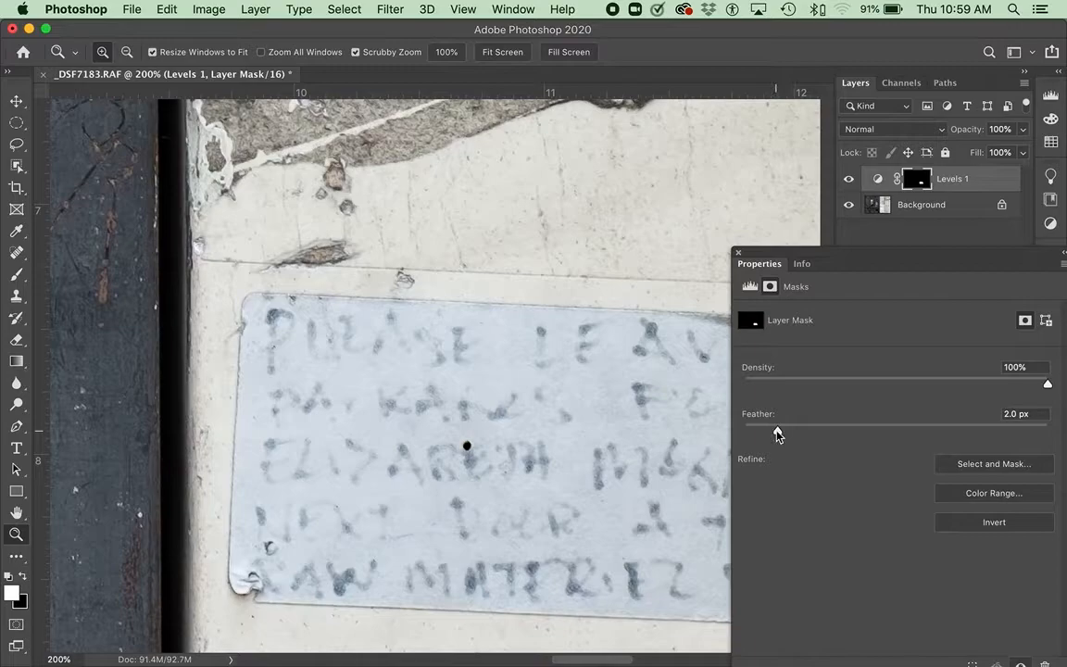
left_click_drag(827, 438, 786, 433)
left_click(738, 253)
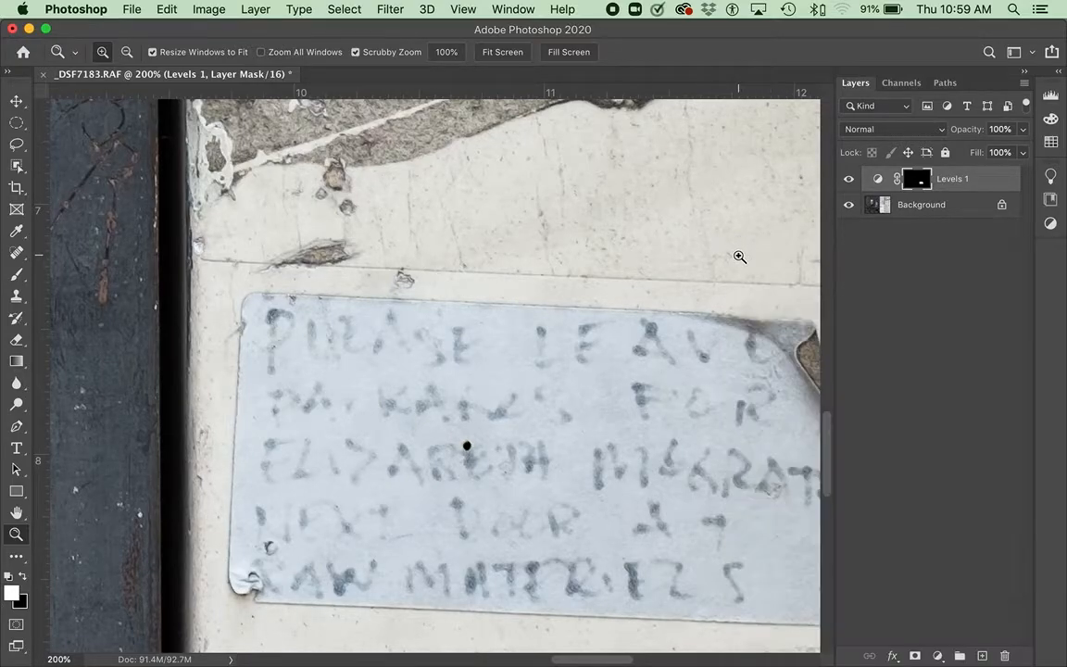
Step: Reopen the note's Levels adjustment, try stronger and weaker midtone values, and settle on 0.44
double_click(17, 514)
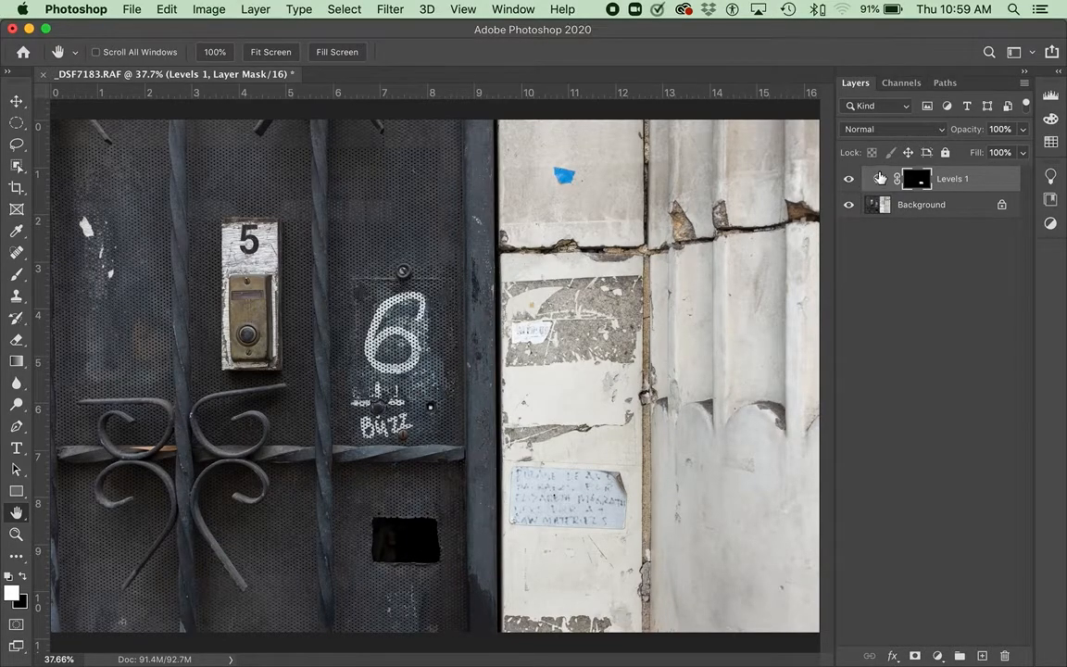
left_click(879, 180)
double_click(879, 180)
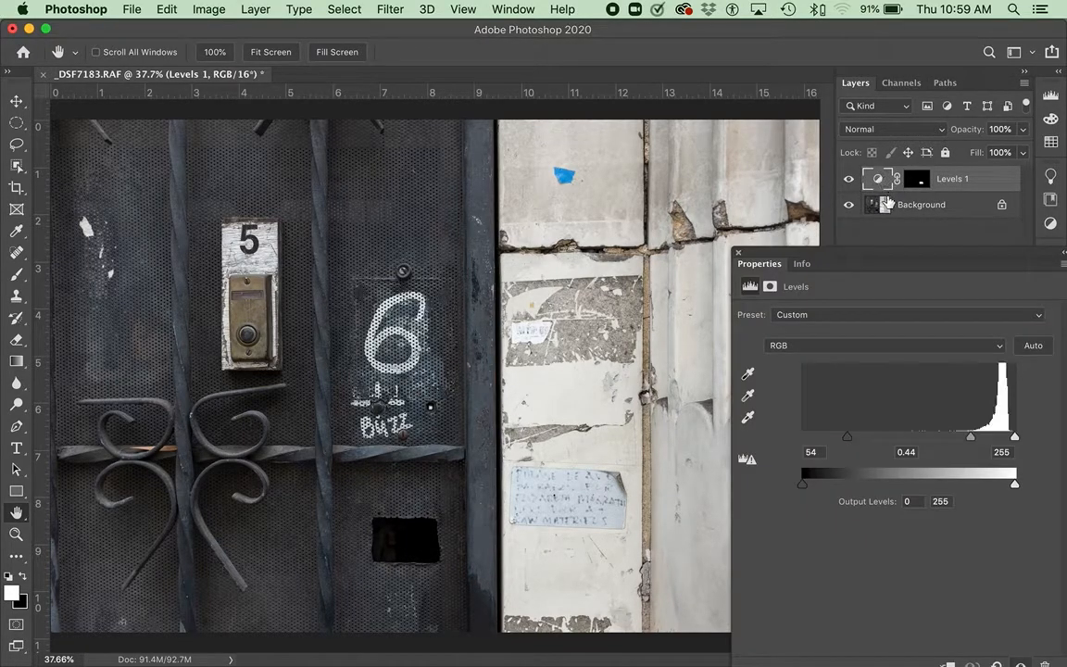
left_click_drag(969, 437, 990, 442)
left_click_drag(991, 445, 965, 442)
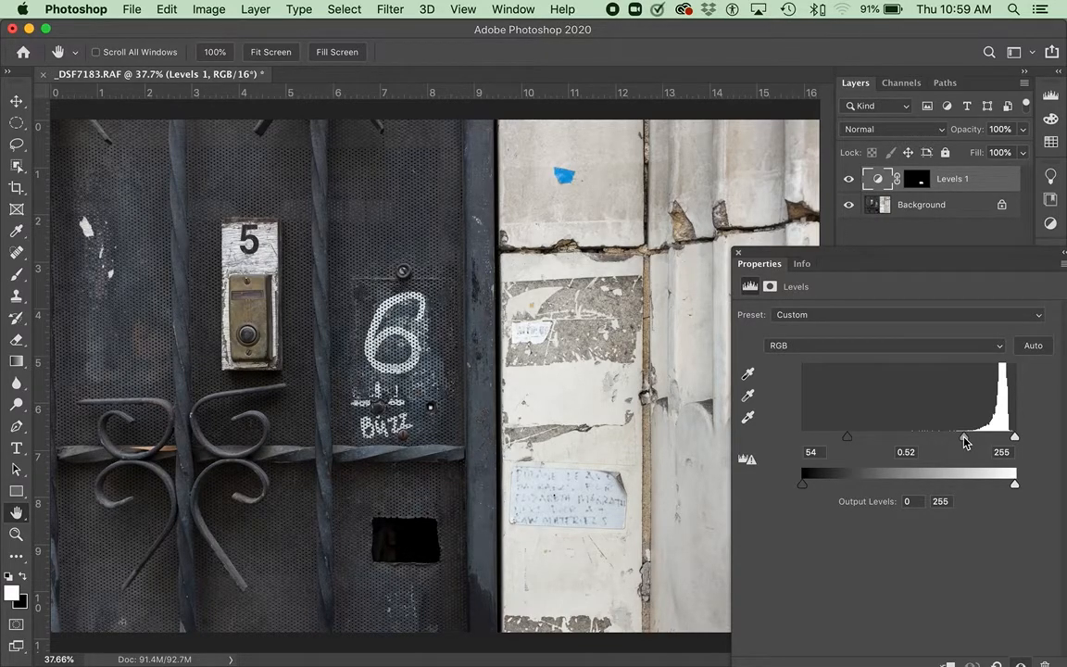
left_click_drag(968, 440, 969, 442)
left_click_drag(966, 442, 972, 442)
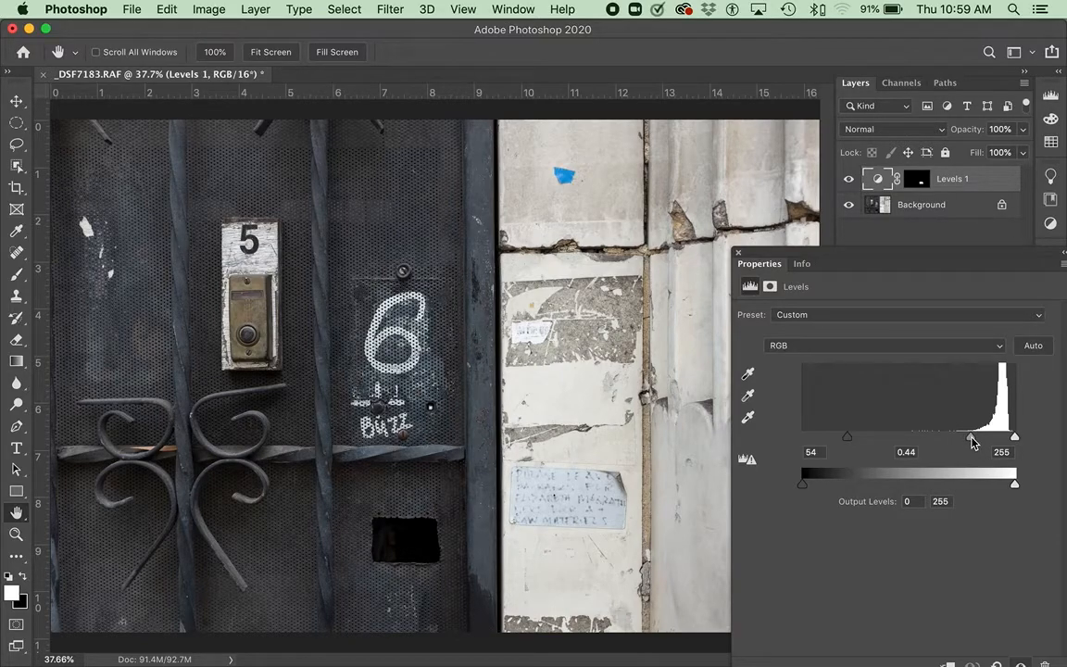
left_click(738, 255)
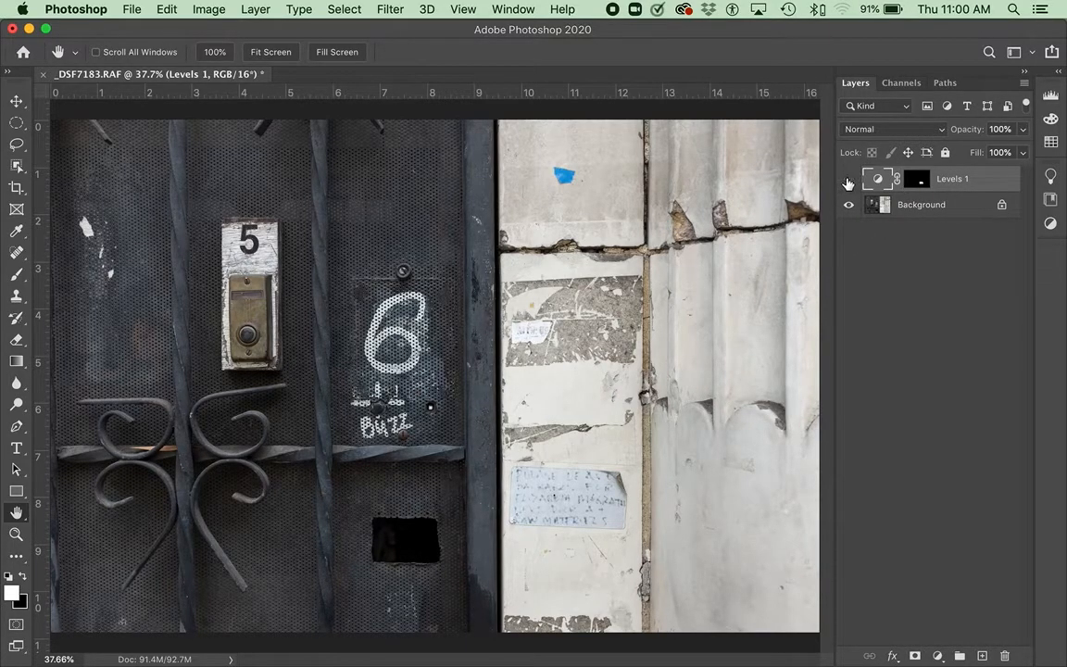
Step: Toggle the visibility of the Levels 1 layer to compare the note with and without the adjustment
left_click(848, 180)
left_click(848, 181)
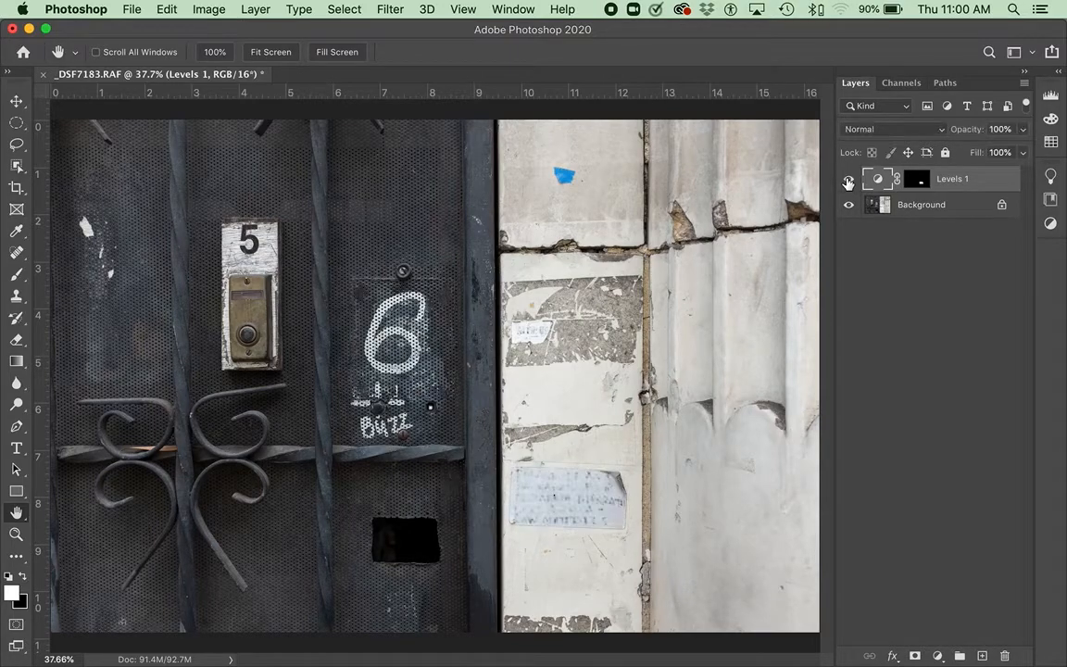